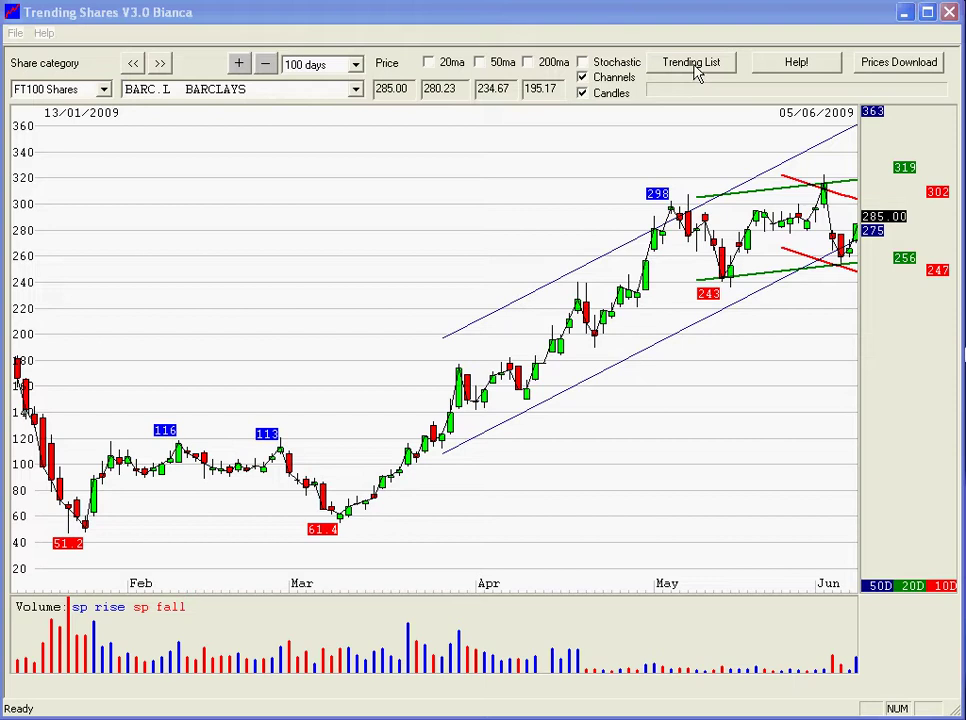
Run the trend calculation for all FT100 shares and move the Analysis window lower.
left_click(697, 72)
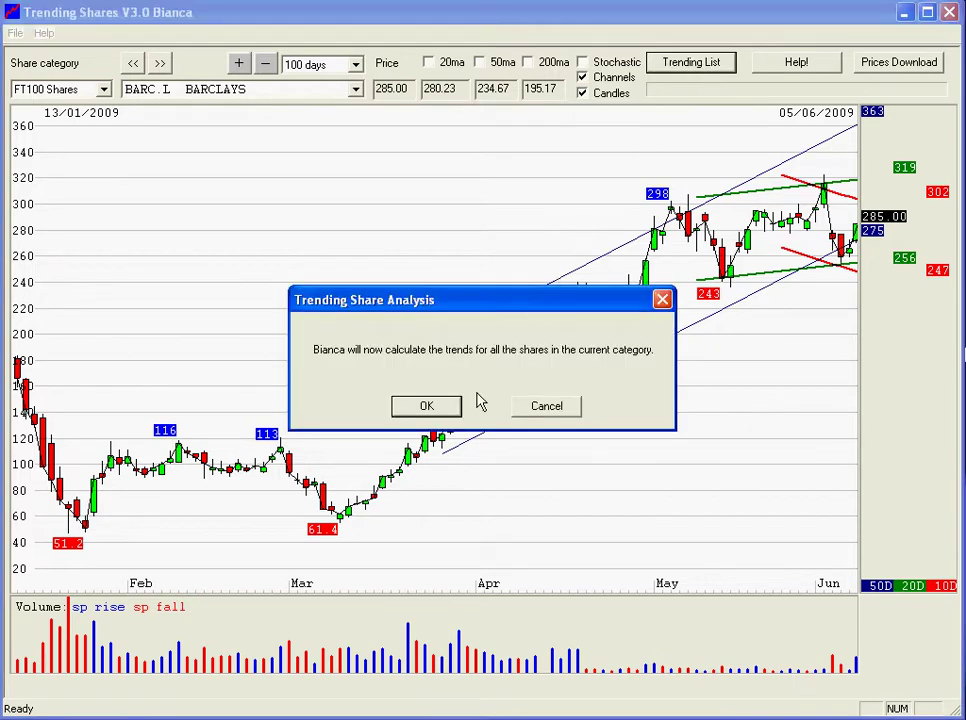
left_click(426, 406)
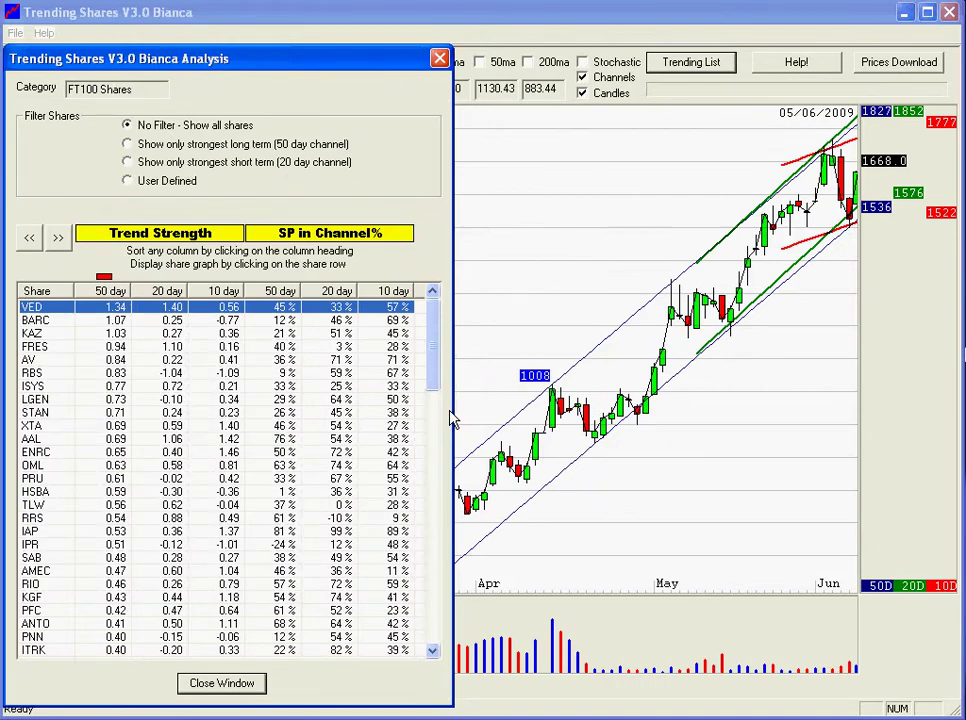
left_click_drag(397, 70, 403, 128)
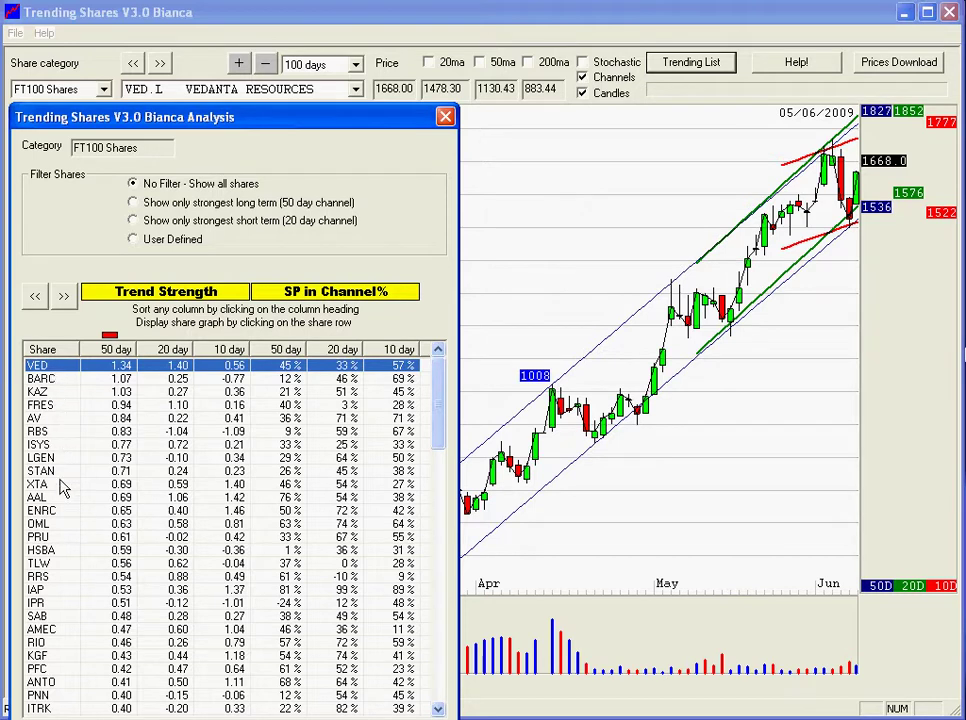
left_click_drag(438, 401, 443, 672)
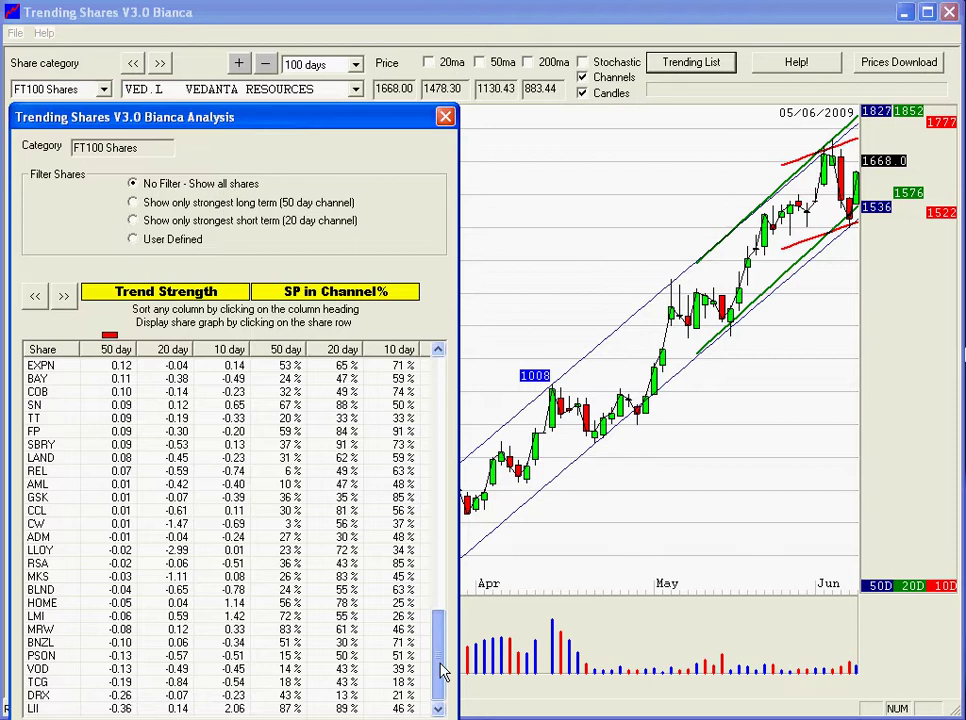
left_click_drag(443, 672, 455, 323)
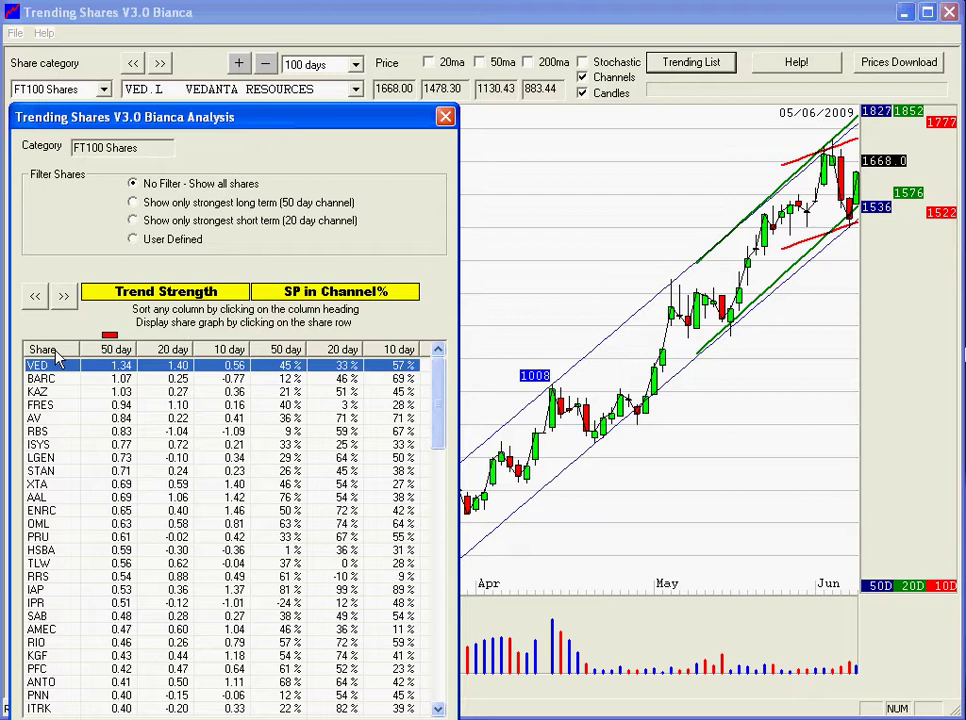
left_click(116, 349)
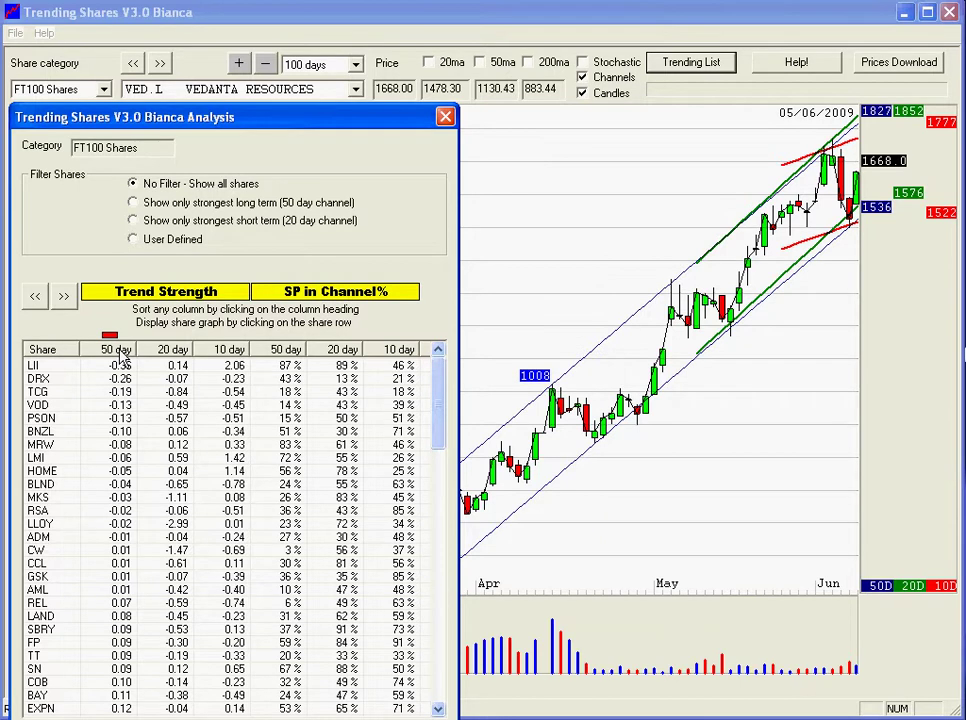
left_click(116, 349)
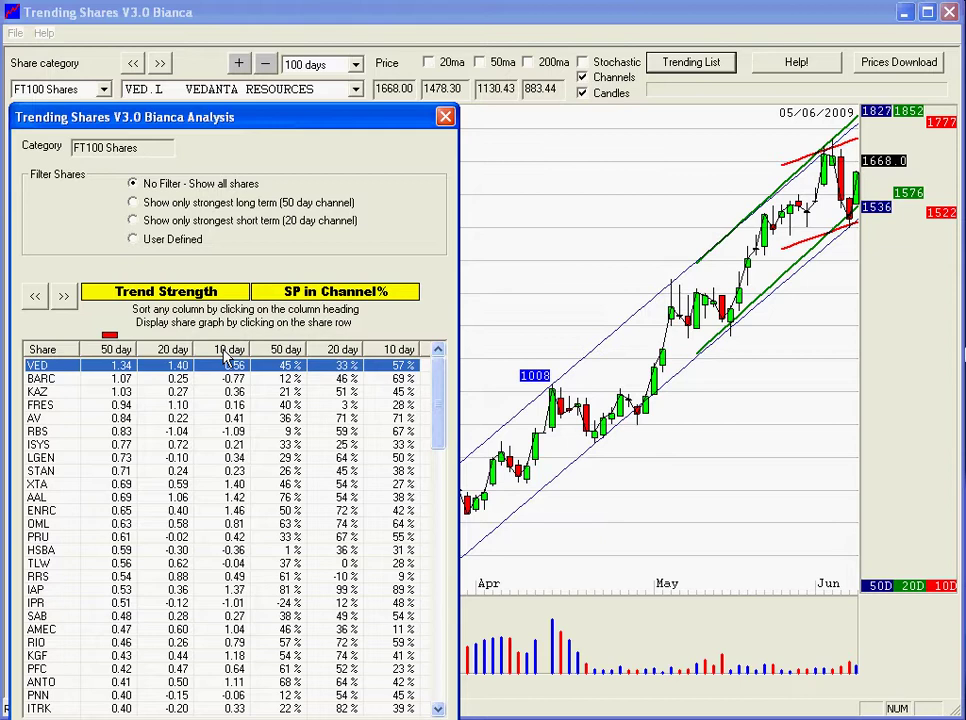
left_click(60, 353)
left_click(61, 355)
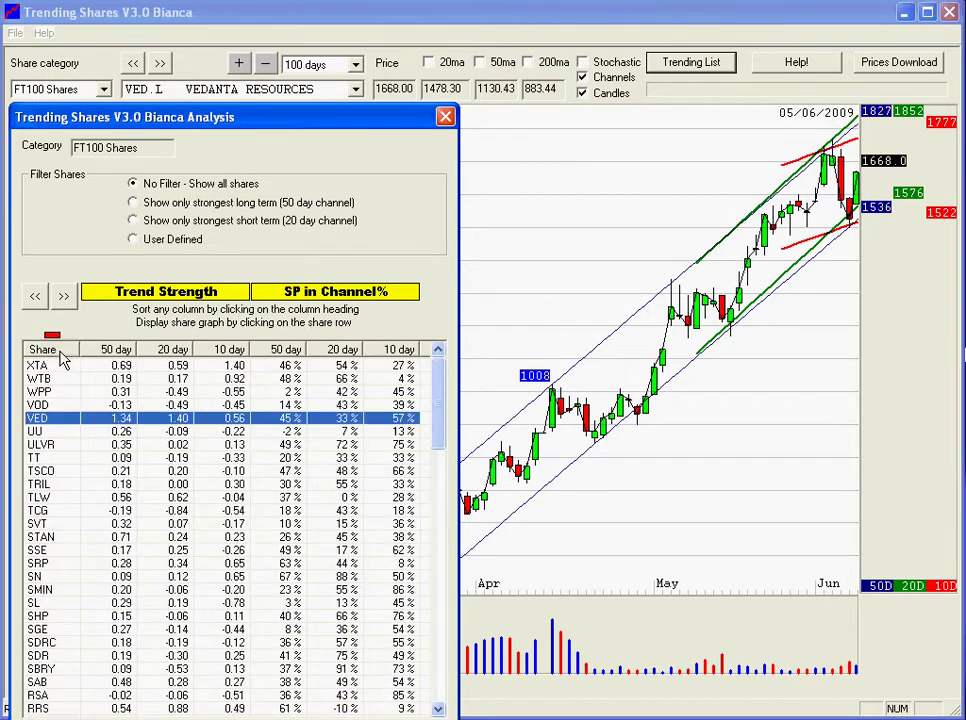
left_click(121, 352)
left_click(122, 352)
left_click(121, 352)
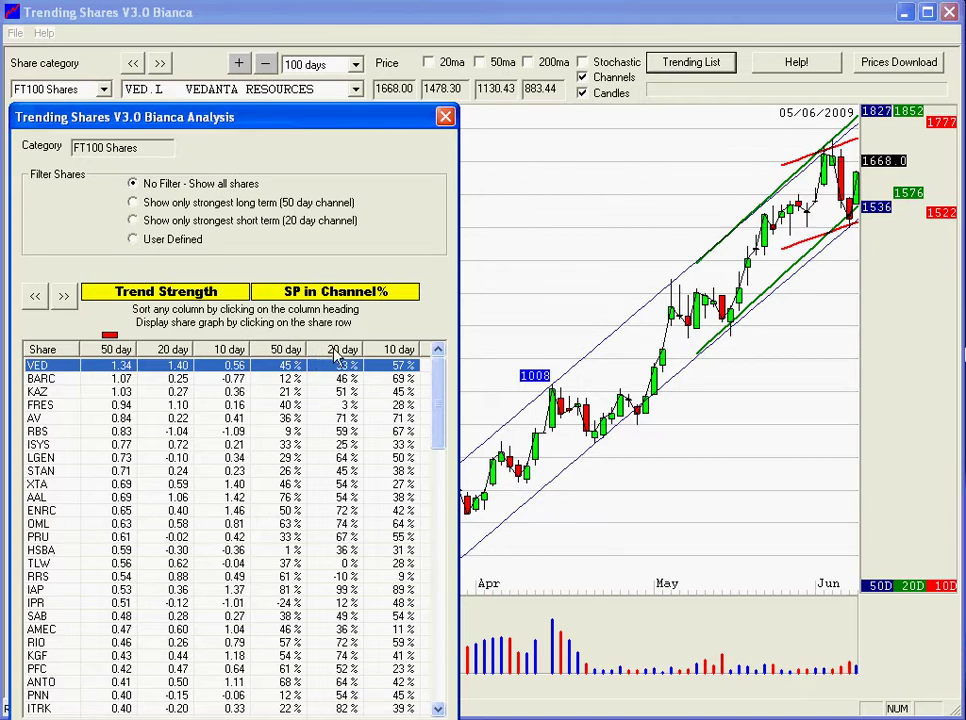
left_click(283, 380)
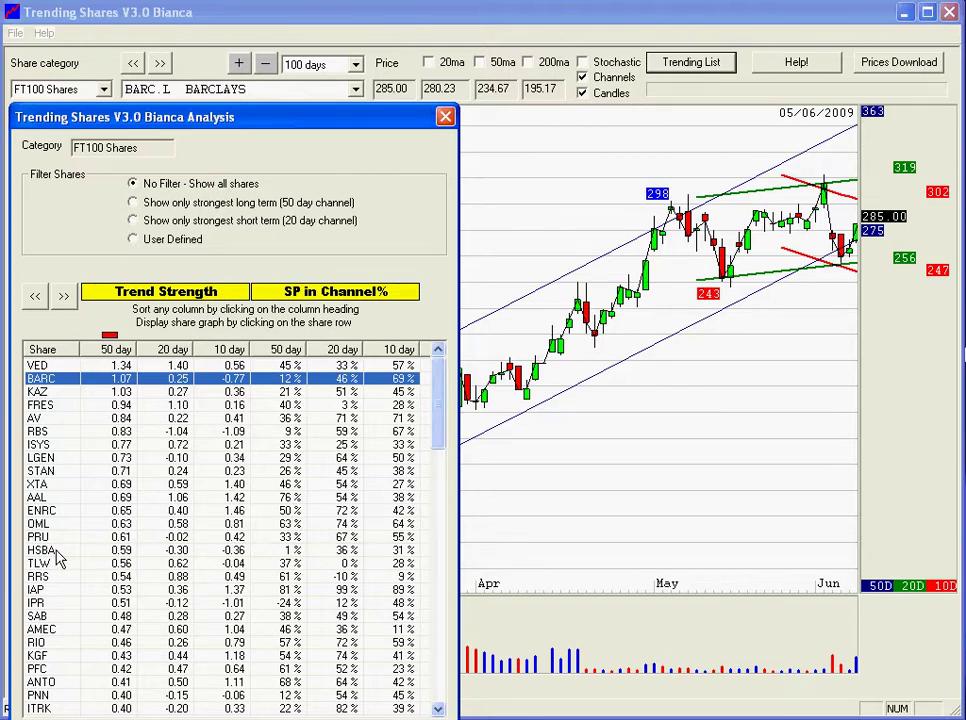
left_click(219, 552)
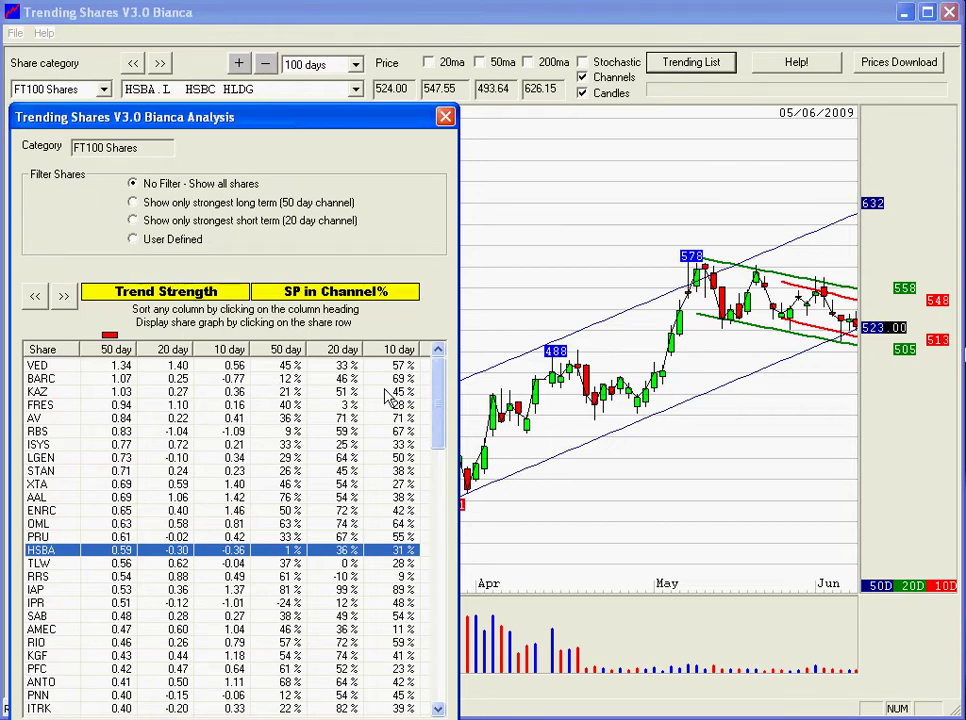
left_click(52, 368)
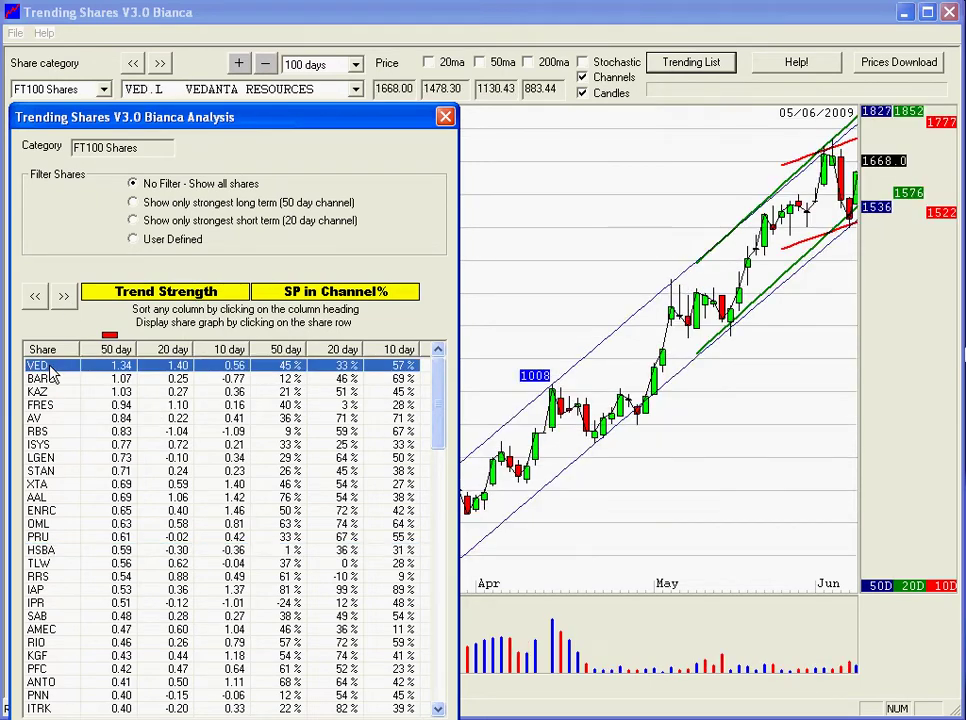
left_click(66, 299)
left_click(66, 299)
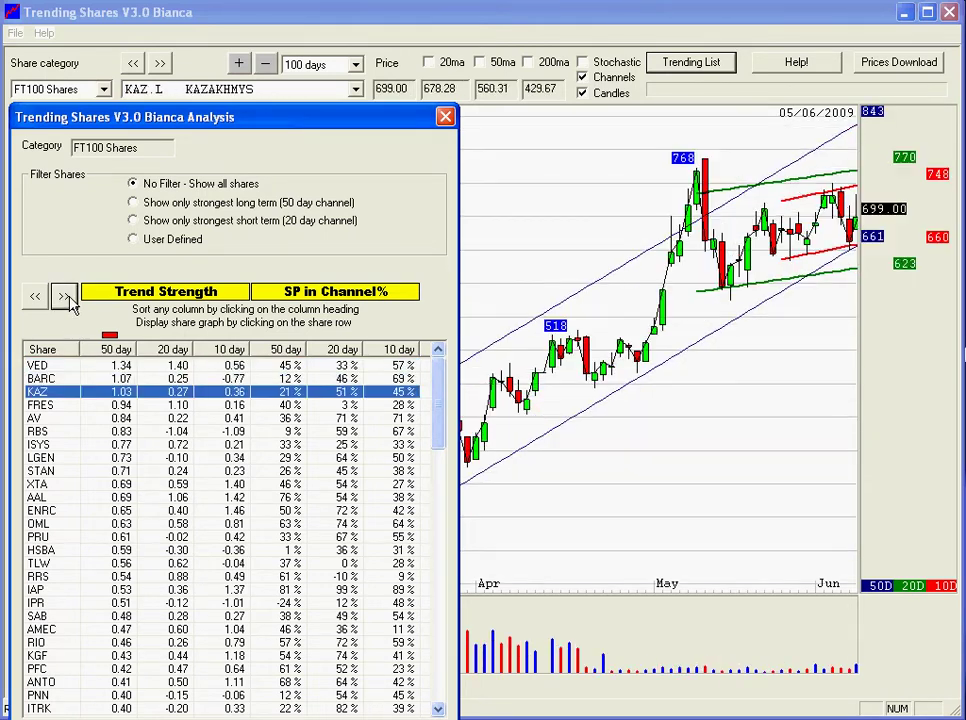
left_click(66, 299)
left_click(66, 299)
left_click(66, 299)
left_click(66, 299)
left_click(66, 299)
left_click(66, 299)
left_click(66, 299)
left_click(66, 299)
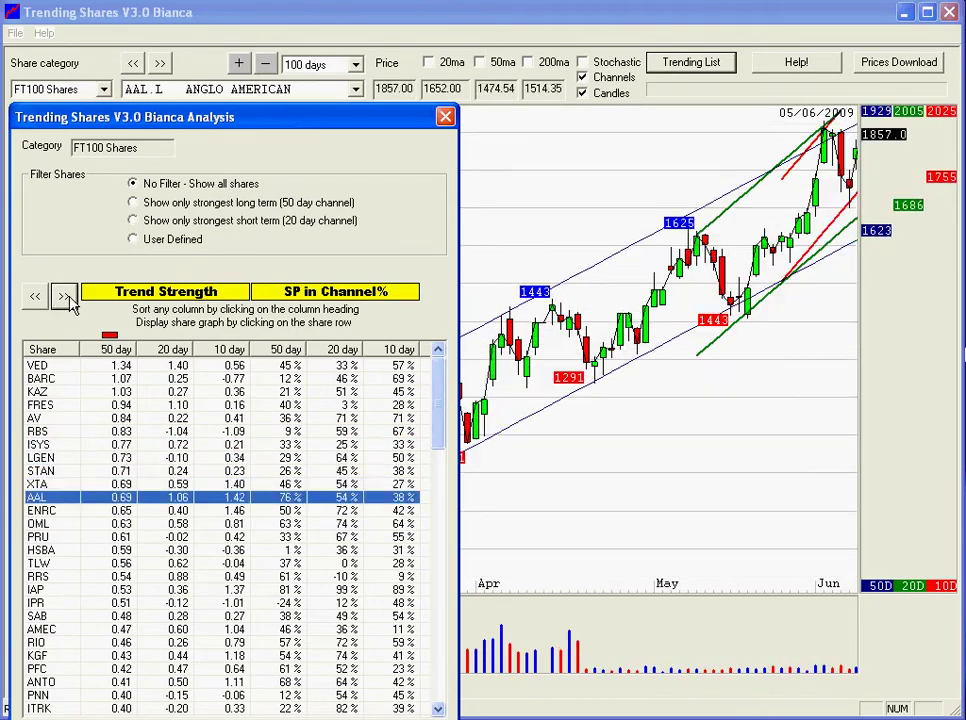
left_click(35, 298)
left_click(35, 298)
left_click(35, 298)
left_click(35, 298)
left_click(35, 298)
left_click(35, 298)
left_click(35, 298)
left_click(35, 298)
left_click(35, 298)
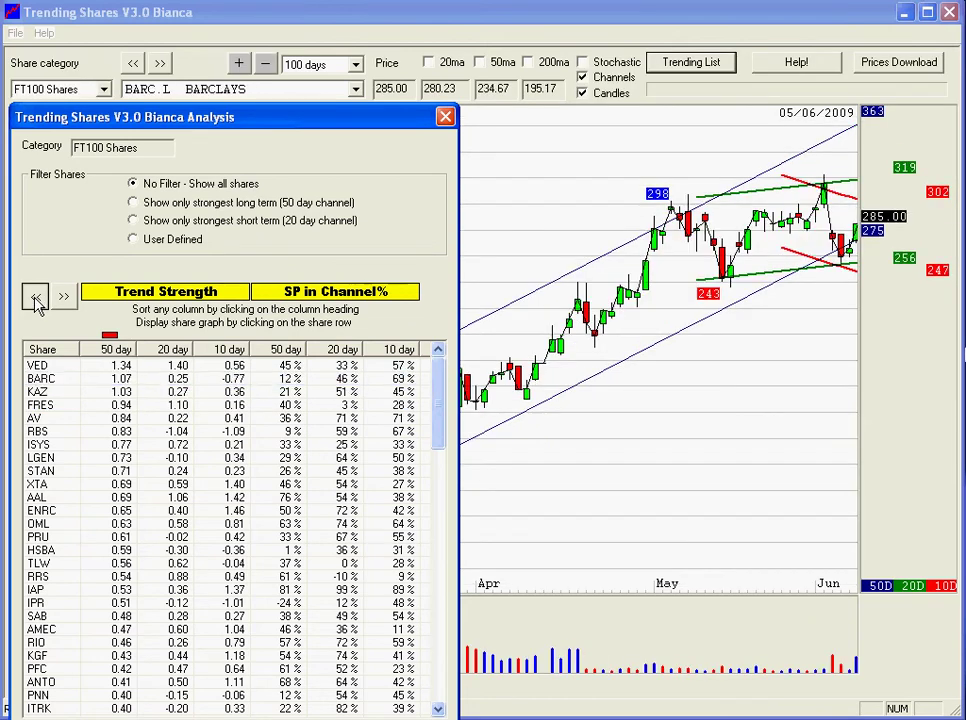
left_click(35, 298)
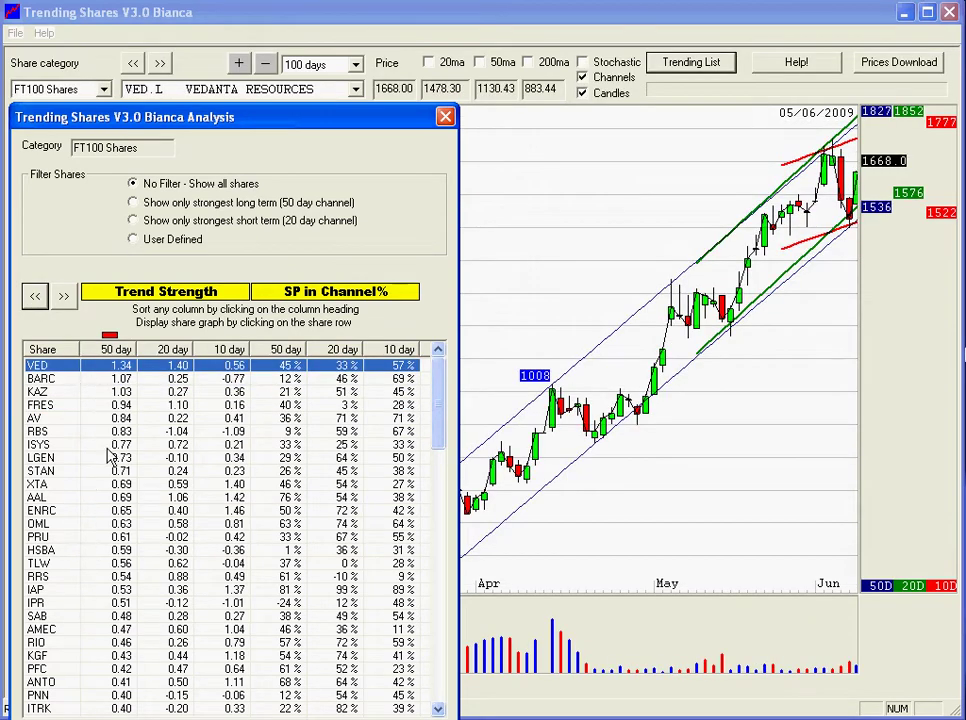
left_click(63, 298)
left_click(63, 298)
left_click(63, 298)
left_click(63, 298)
left_click(63, 298)
left_click(63, 298)
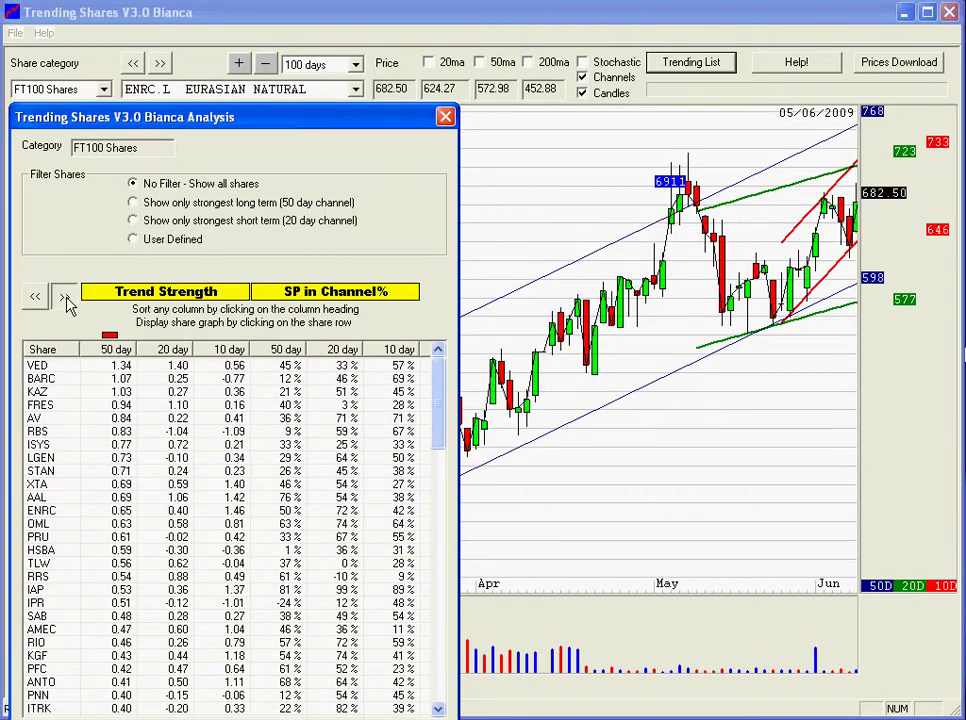
left_click(63, 298)
left_click(63, 298)
left_click(44, 367)
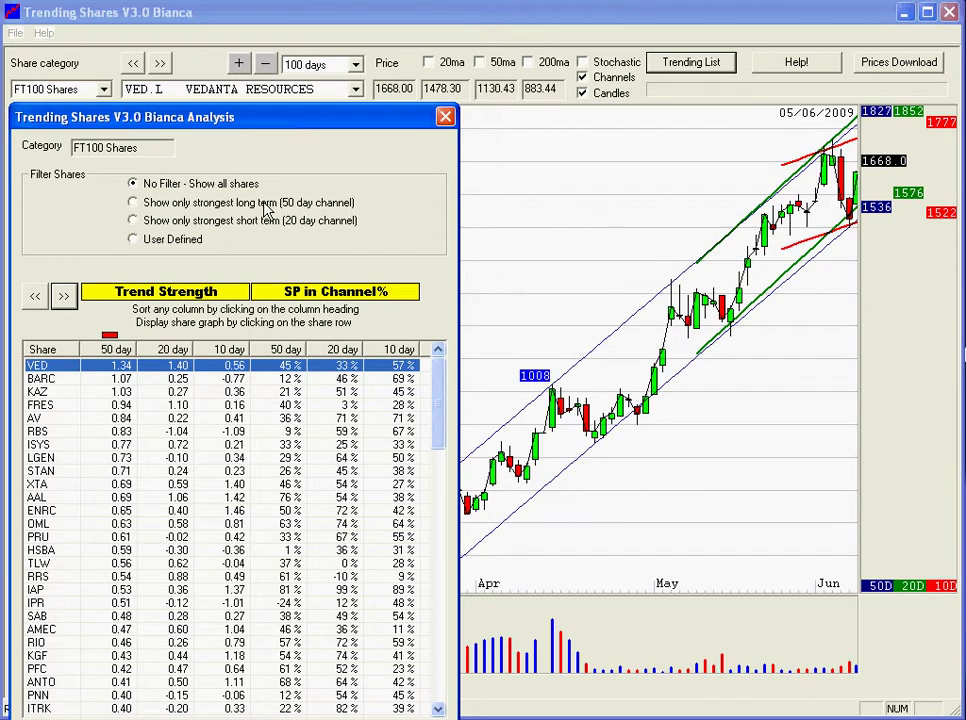
Filter to the strongest long-term (50 day channel) shares, then to the strongest short-term (20 day channel) shares.
left_click(160, 204)
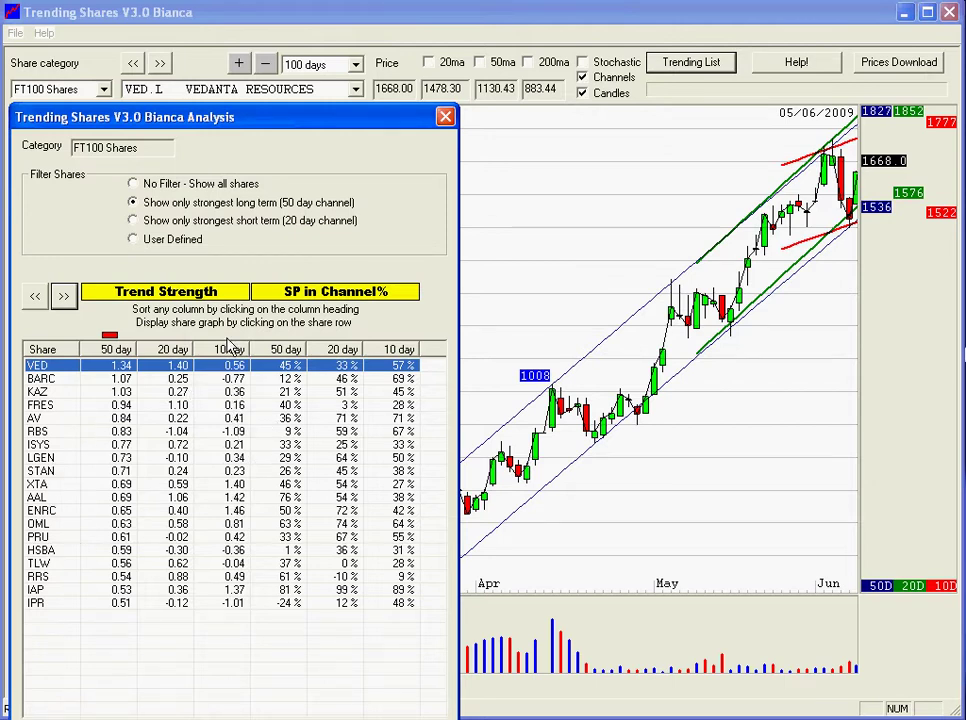
left_click(191, 226)
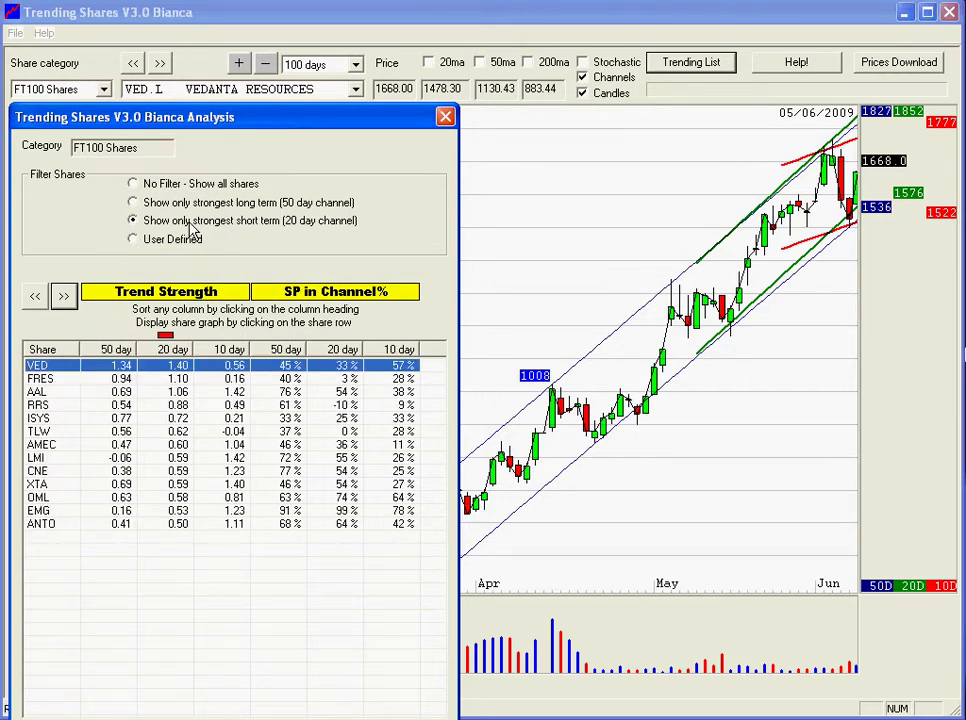